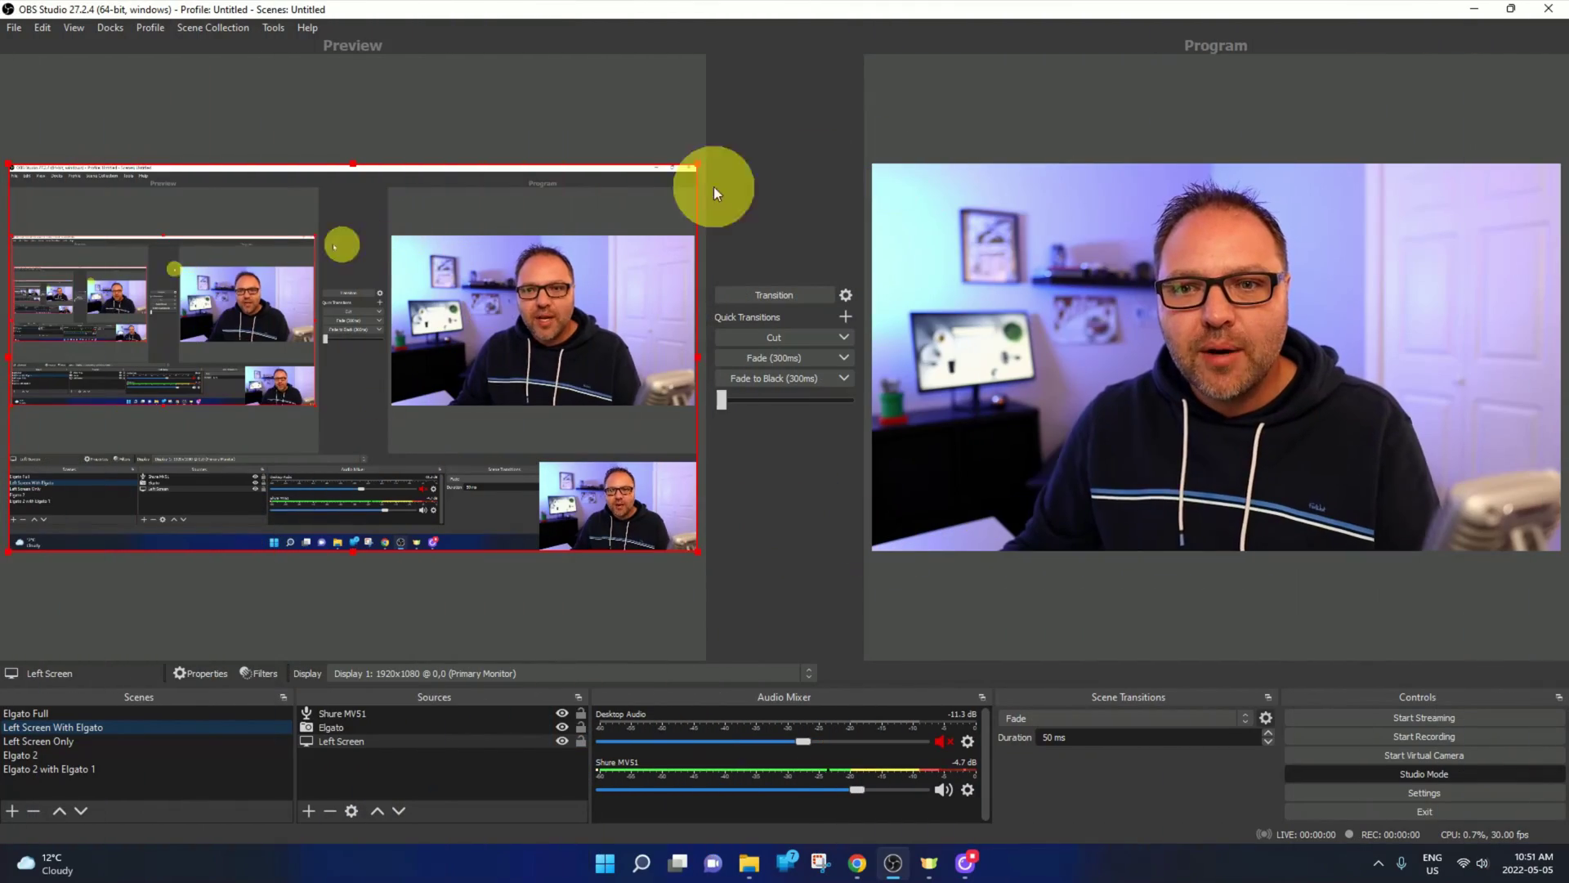
Disable Studio Mode for a single preview, then bring up the Settings window
{"action": "left_click", "coordinate": [1425, 774]}
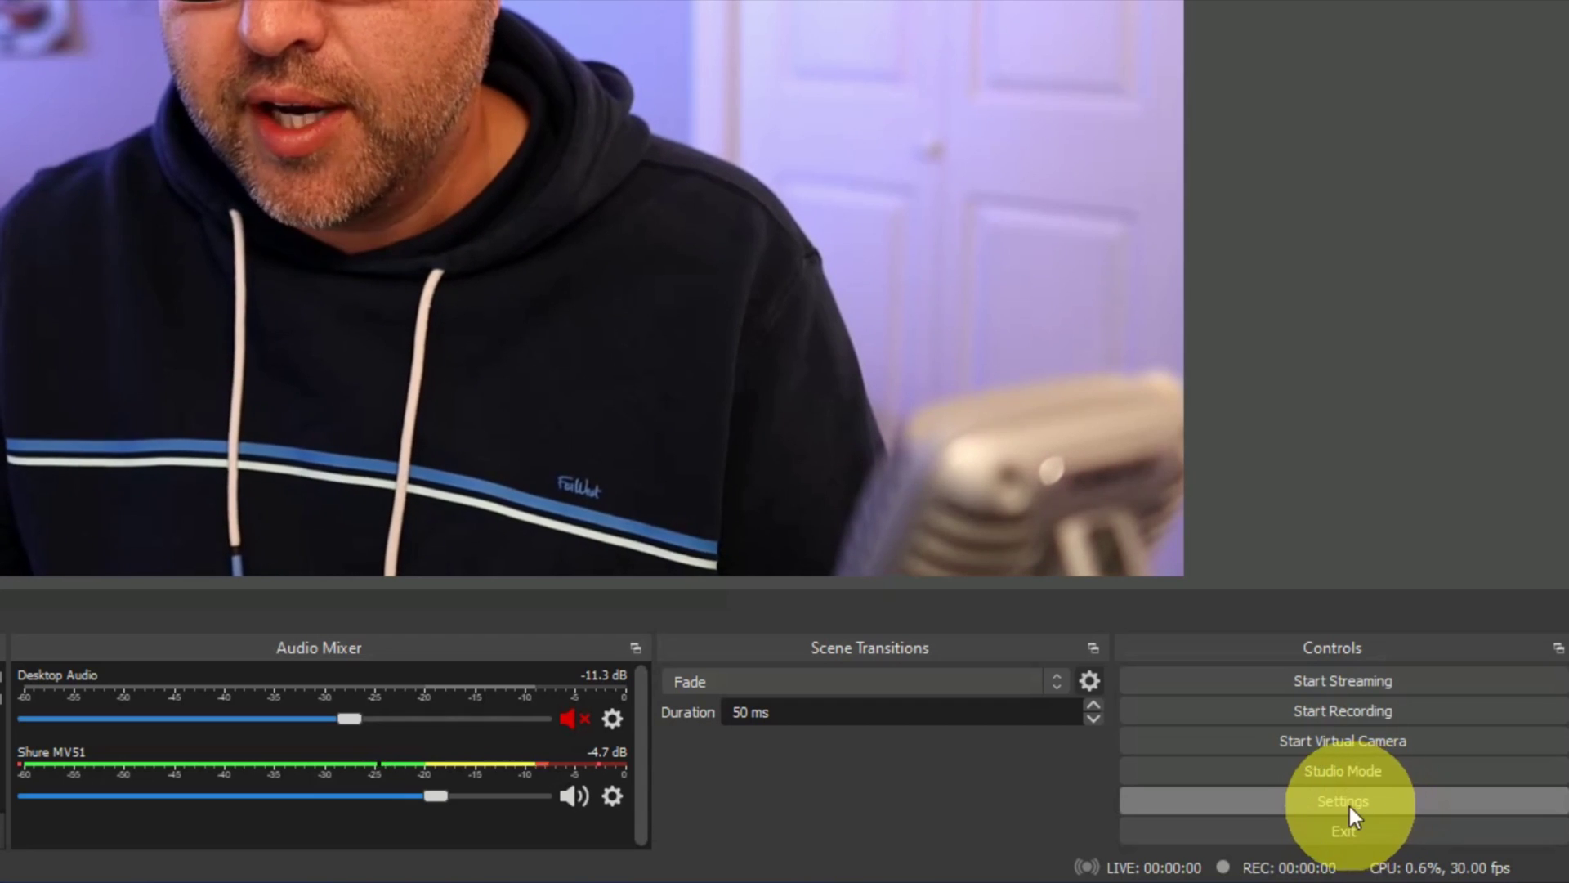
{"action": "left_click", "coordinate": [1354, 805]}
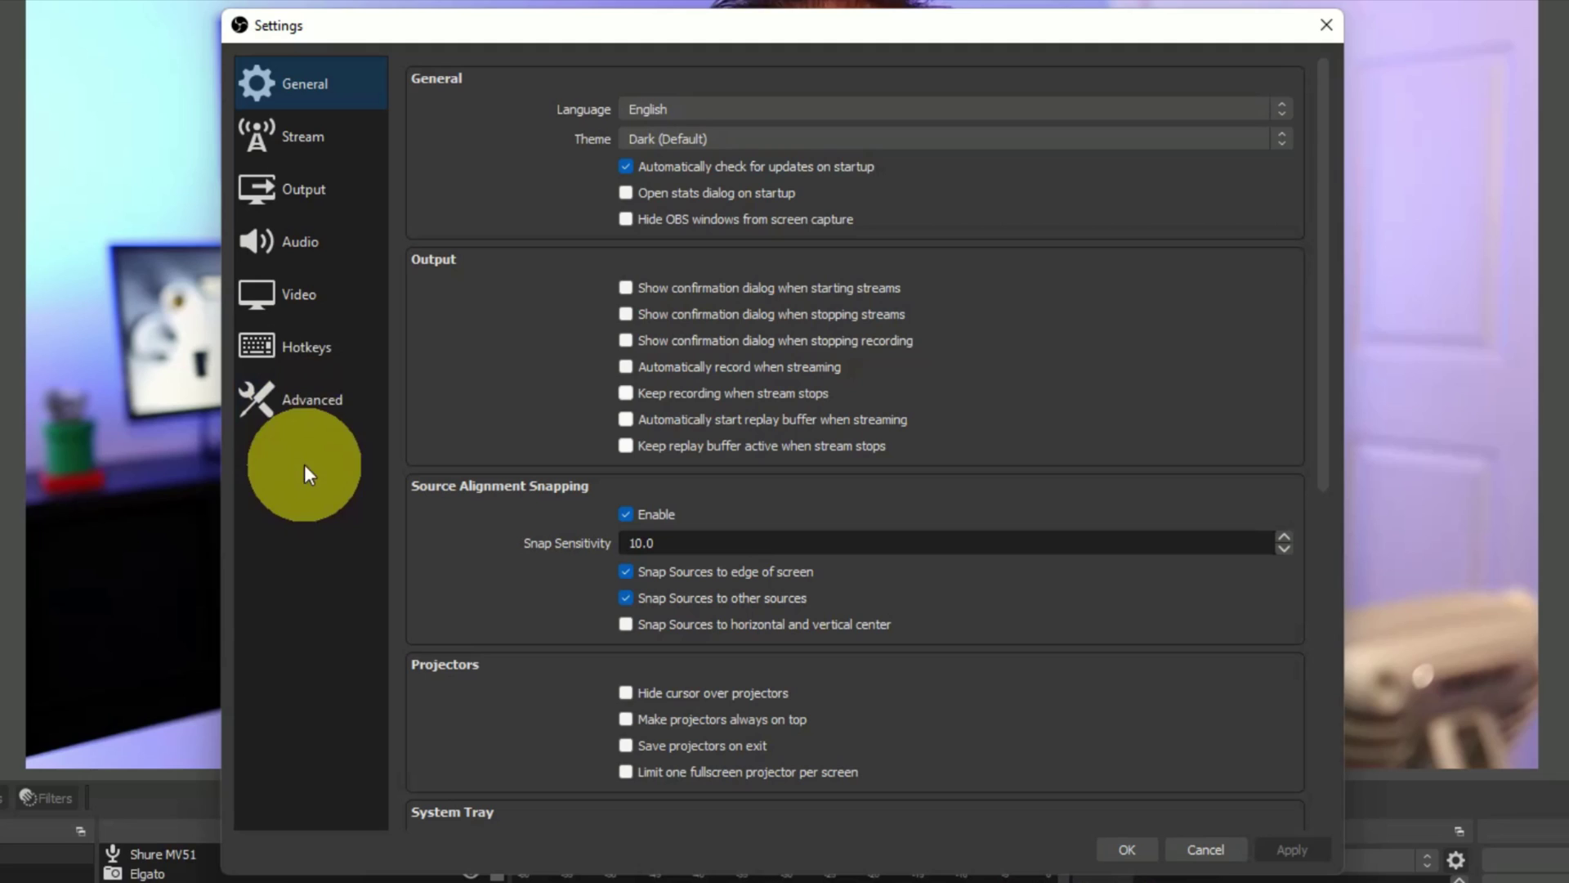
Show the Output settings page with Output Mode left on Simple
{"action": "left_click", "coordinate": [315, 193]}
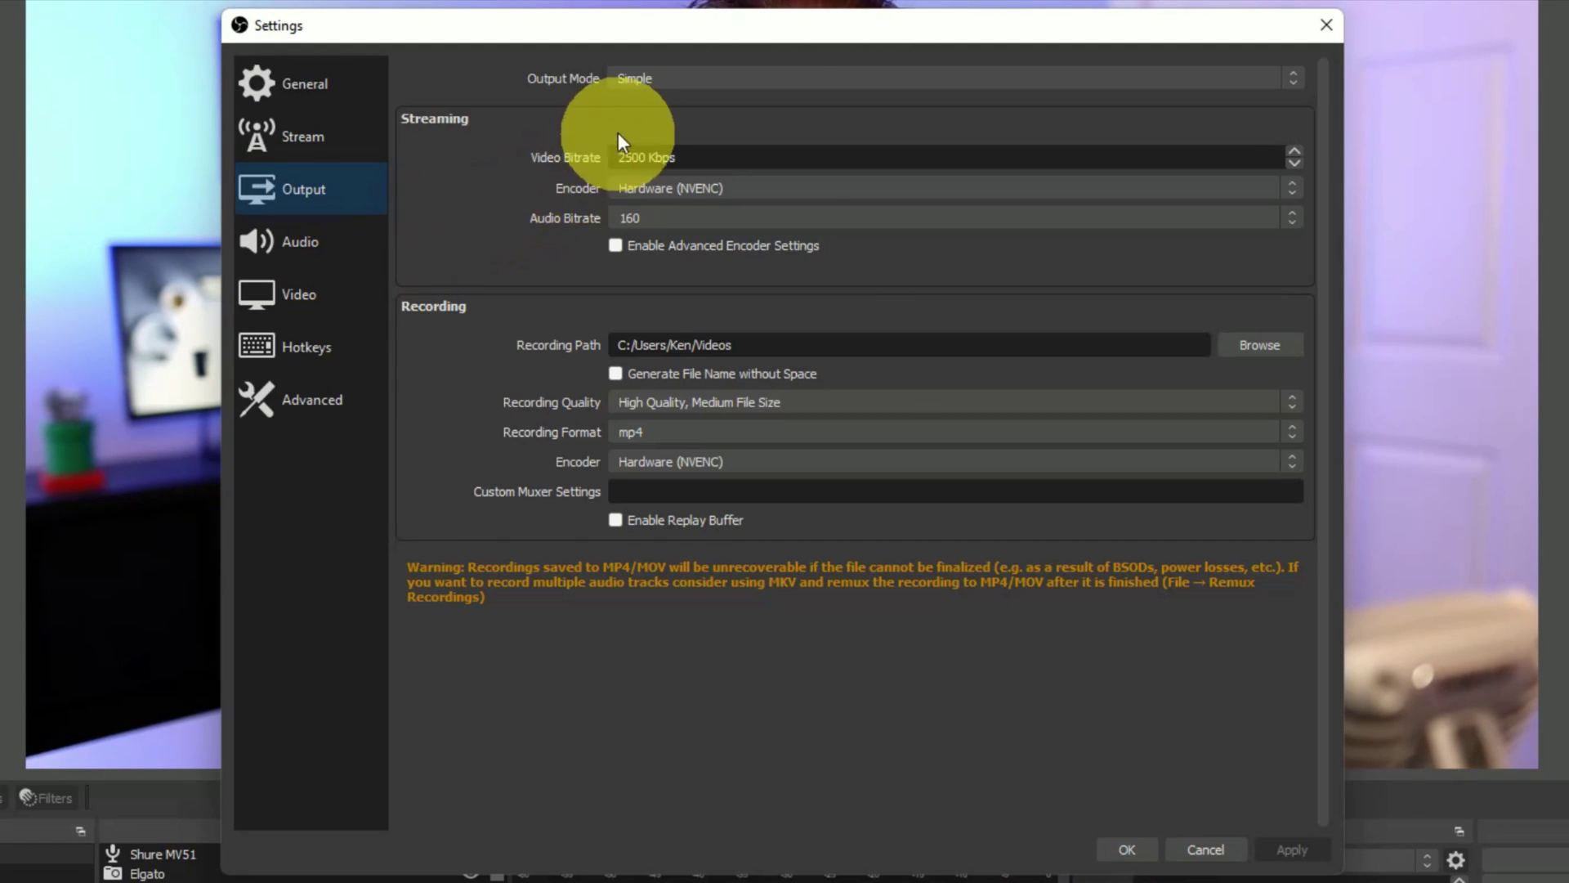
{"action": "left_click", "coordinate": [651, 84]}
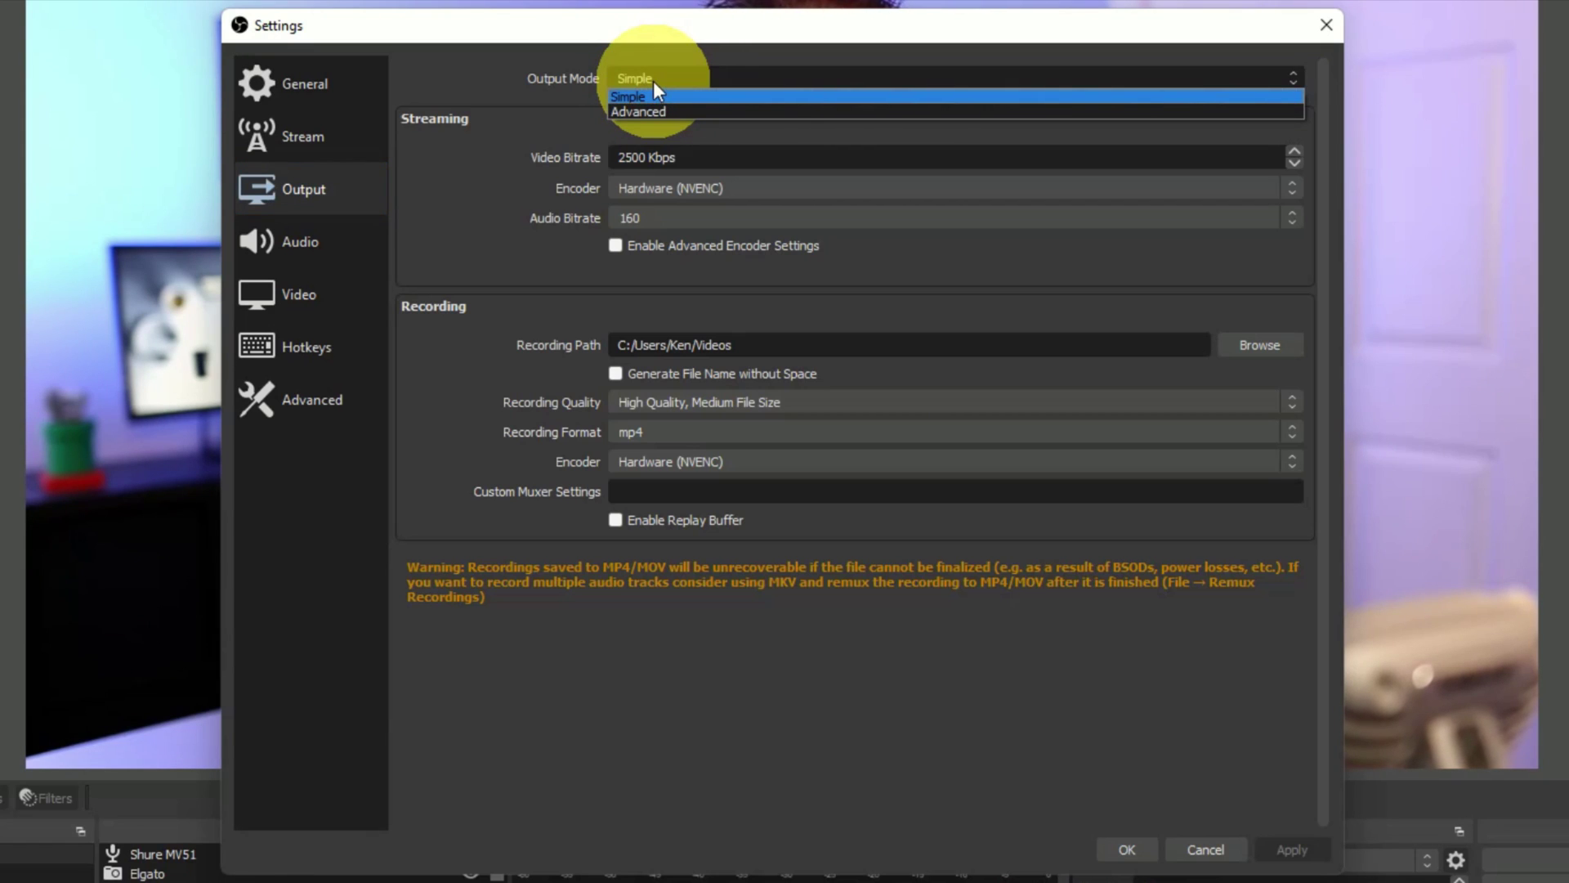
{"action": "left_click", "coordinate": [654, 81]}
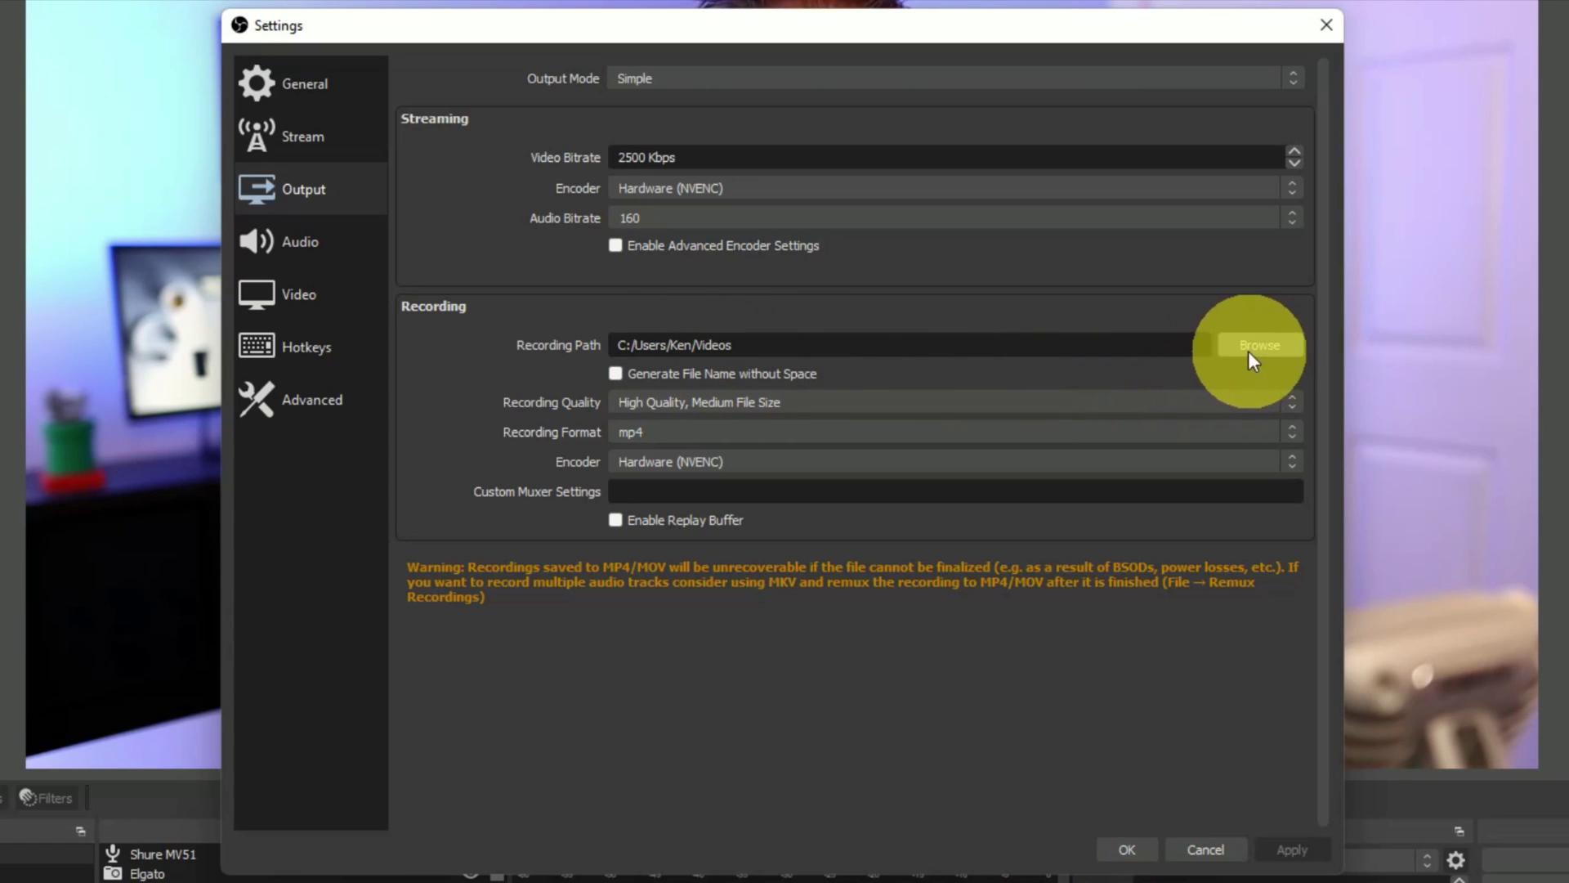
Set the Simple-mode Recording Path to the Desktop folder
{"action": "left_click", "coordinate": [1271, 345]}
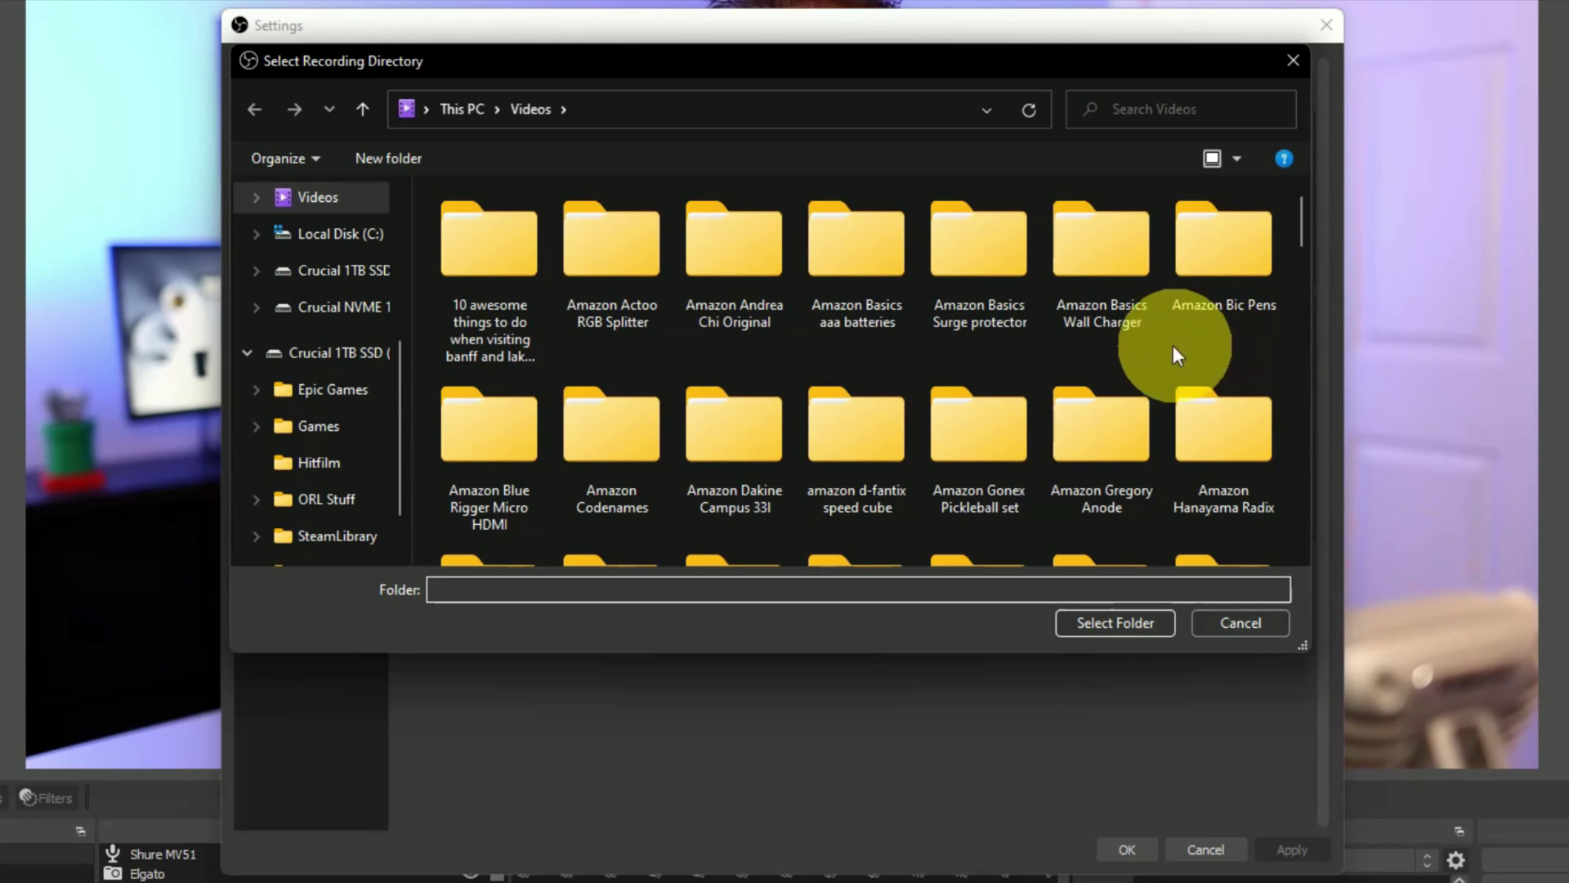
{"action": "scroll", "coordinate": [315, 445], "scroll_direction": "up", "scroll_amount": 1}
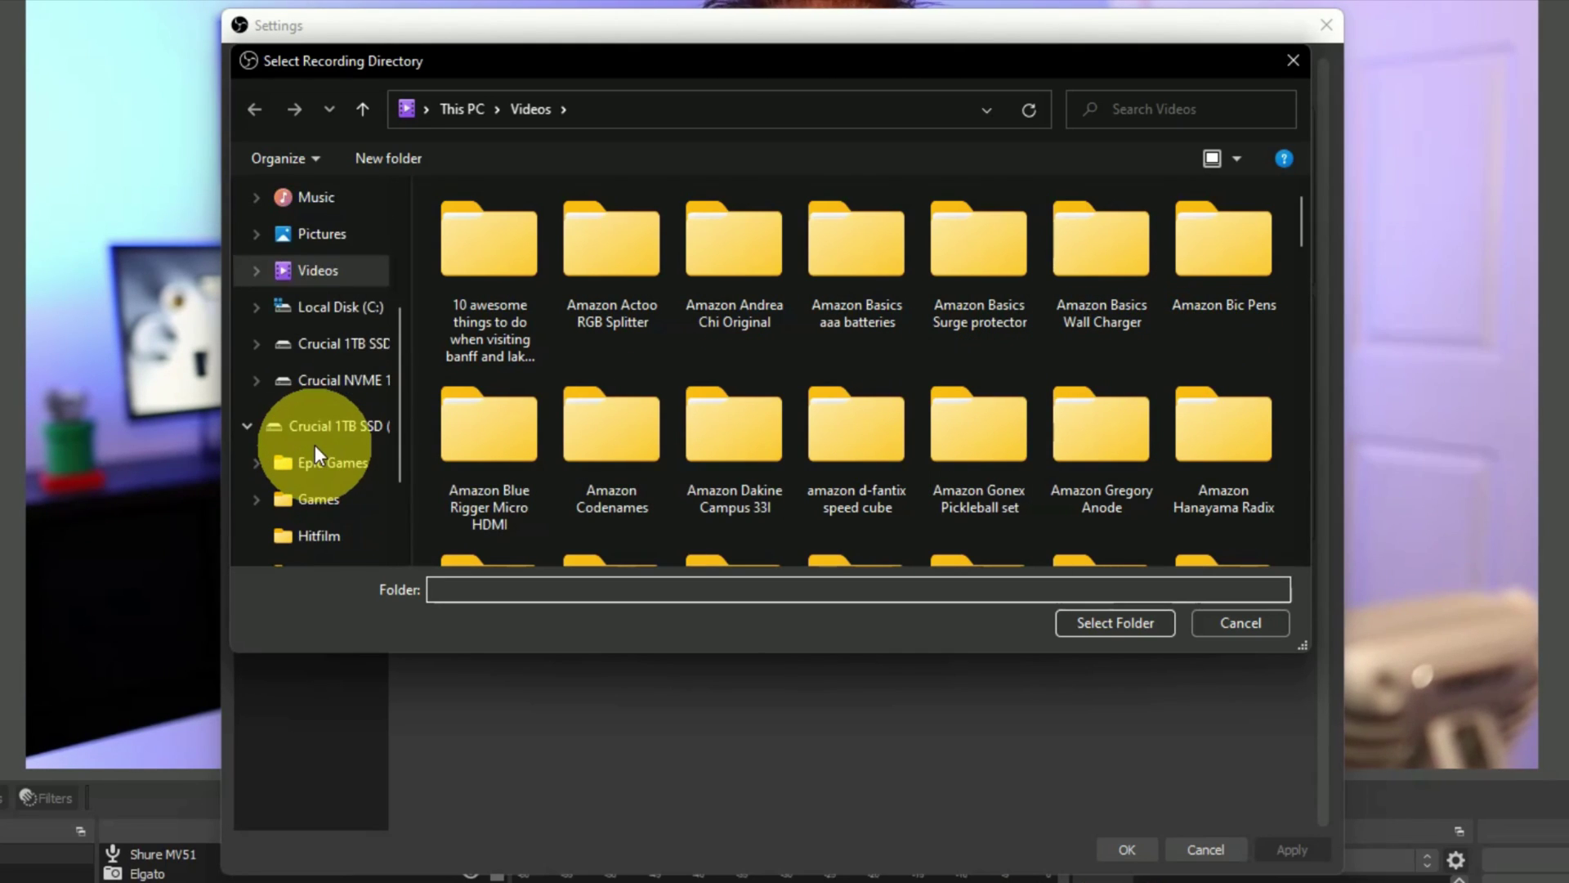
{"action": "scroll", "coordinate": [315, 445], "scroll_direction": "up", "scroll_amount": 1}
{"action": "scroll", "coordinate": [316, 444], "scroll_direction": "up", "scroll_amount": 1}
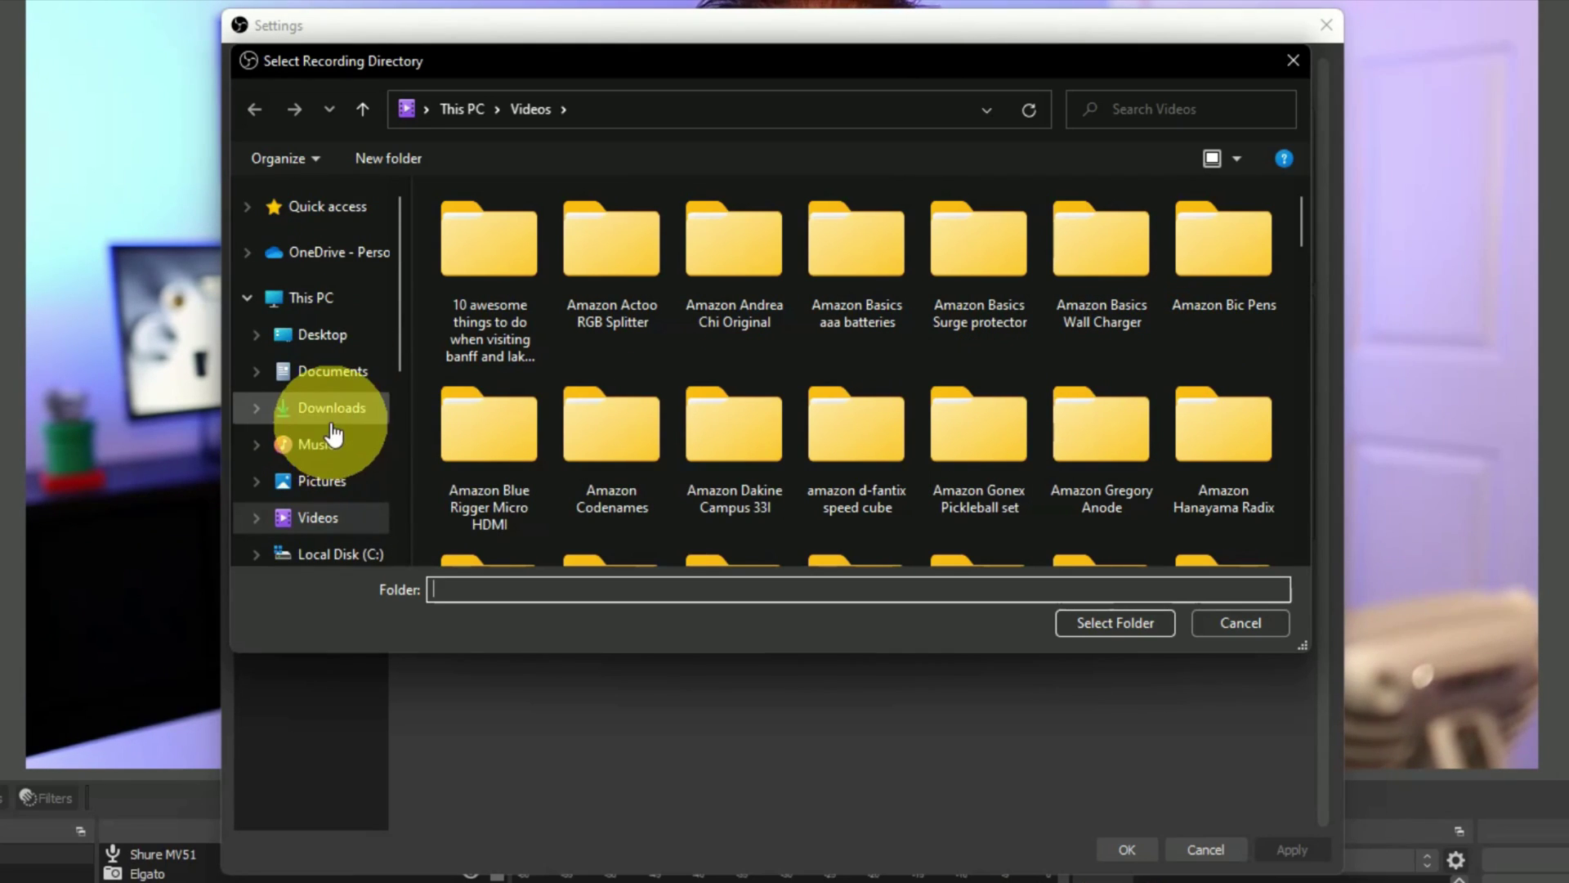
{"action": "left_click", "coordinate": [329, 349]}
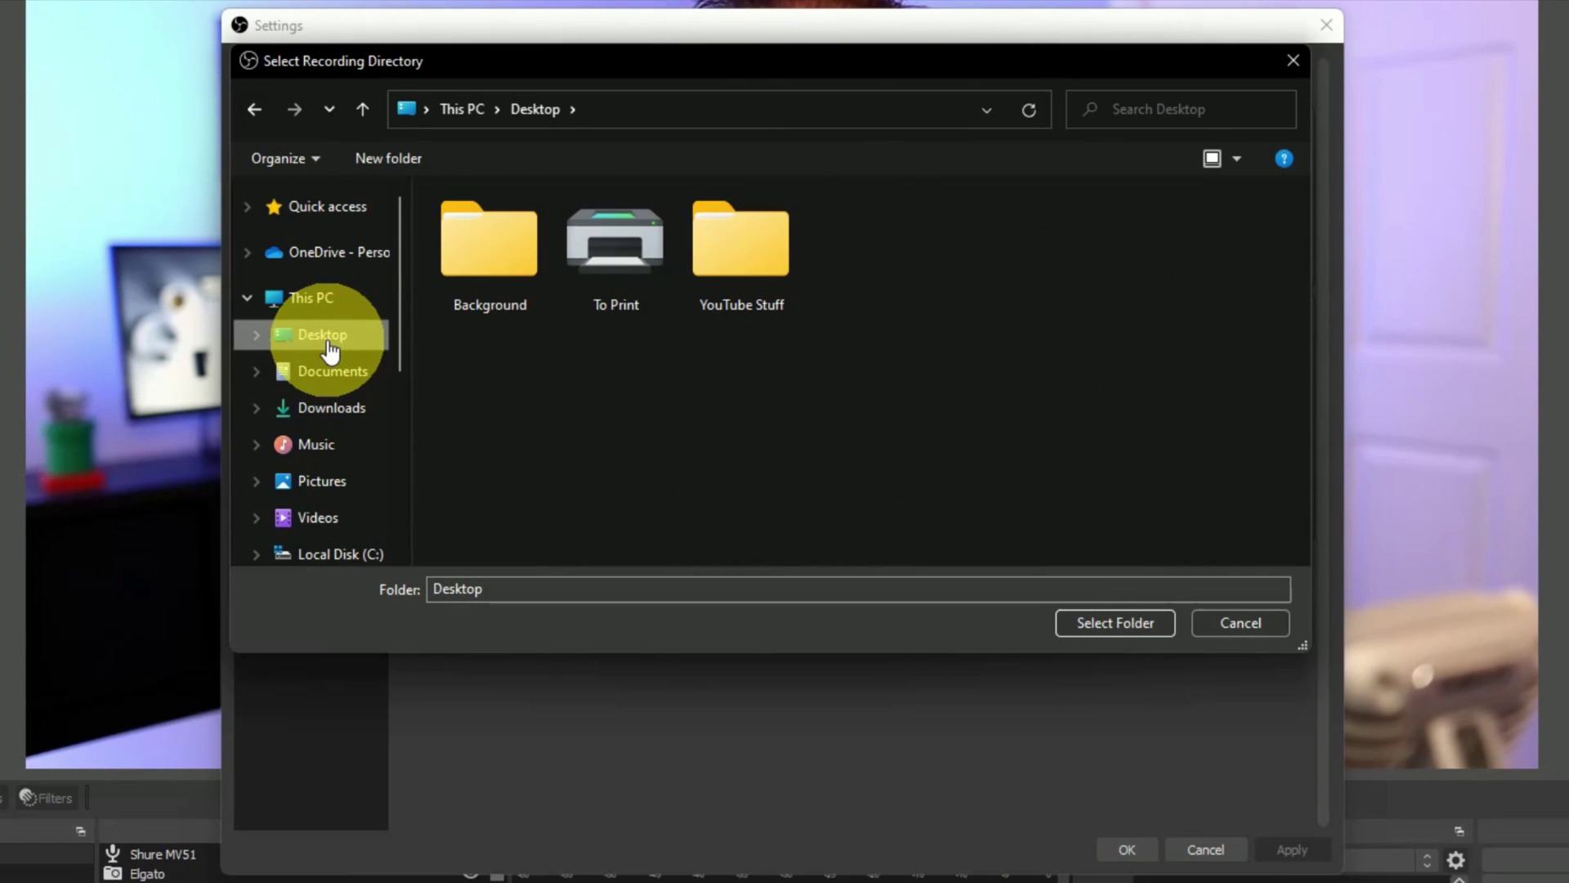
{"action": "left_click", "coordinate": [1117, 623]}
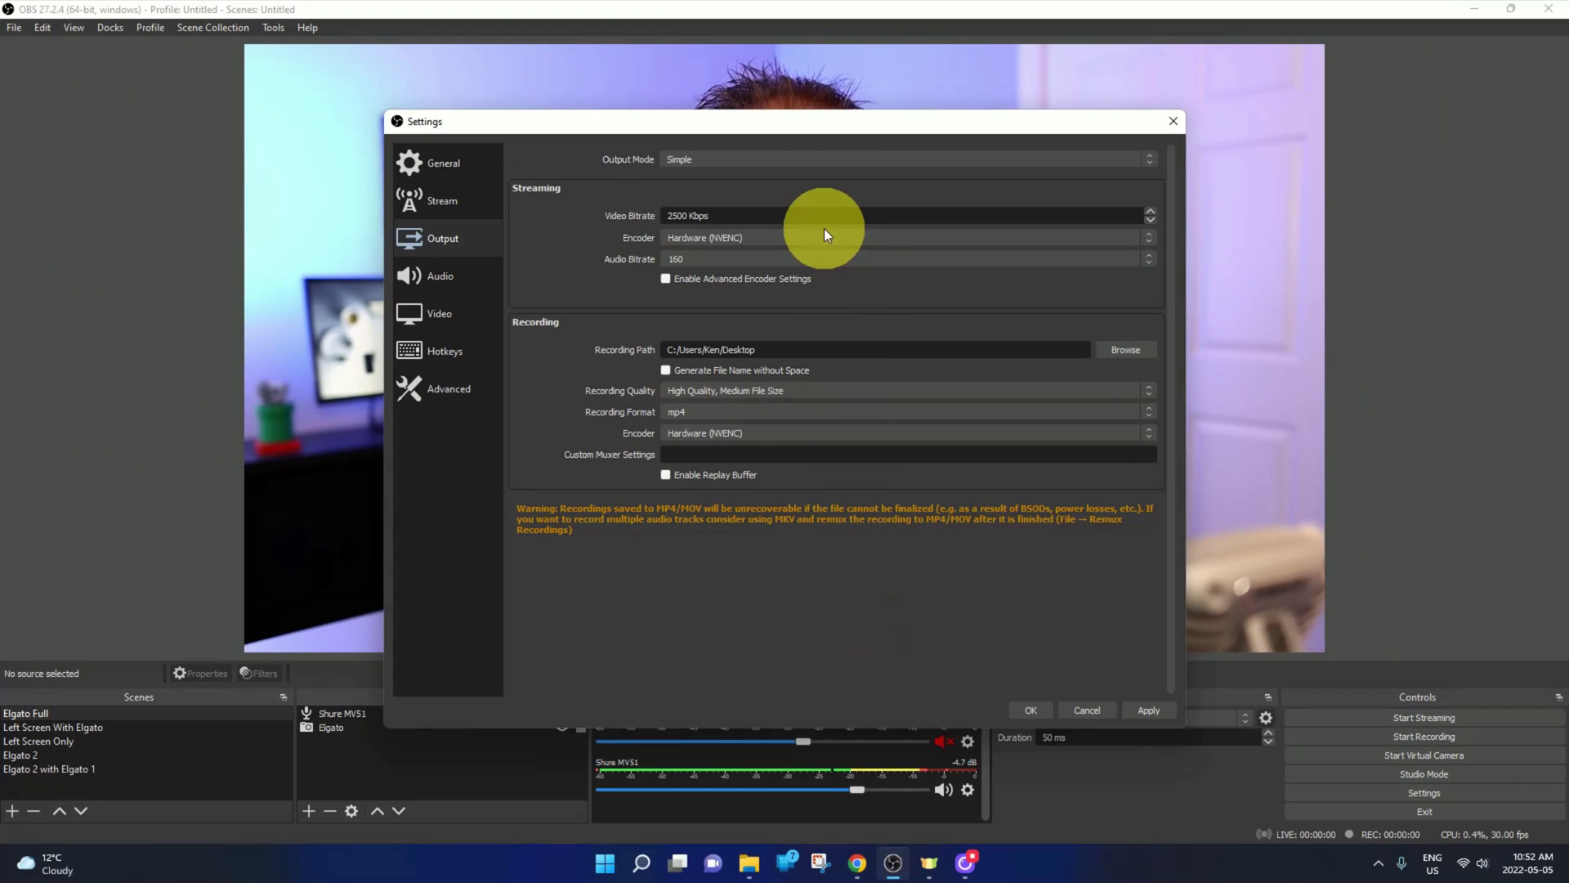
Set Output Mode to Advanced and show its Recording tab
{"action": "left_click", "coordinate": [756, 163]}
{"action": "left_click", "coordinate": [738, 183]}
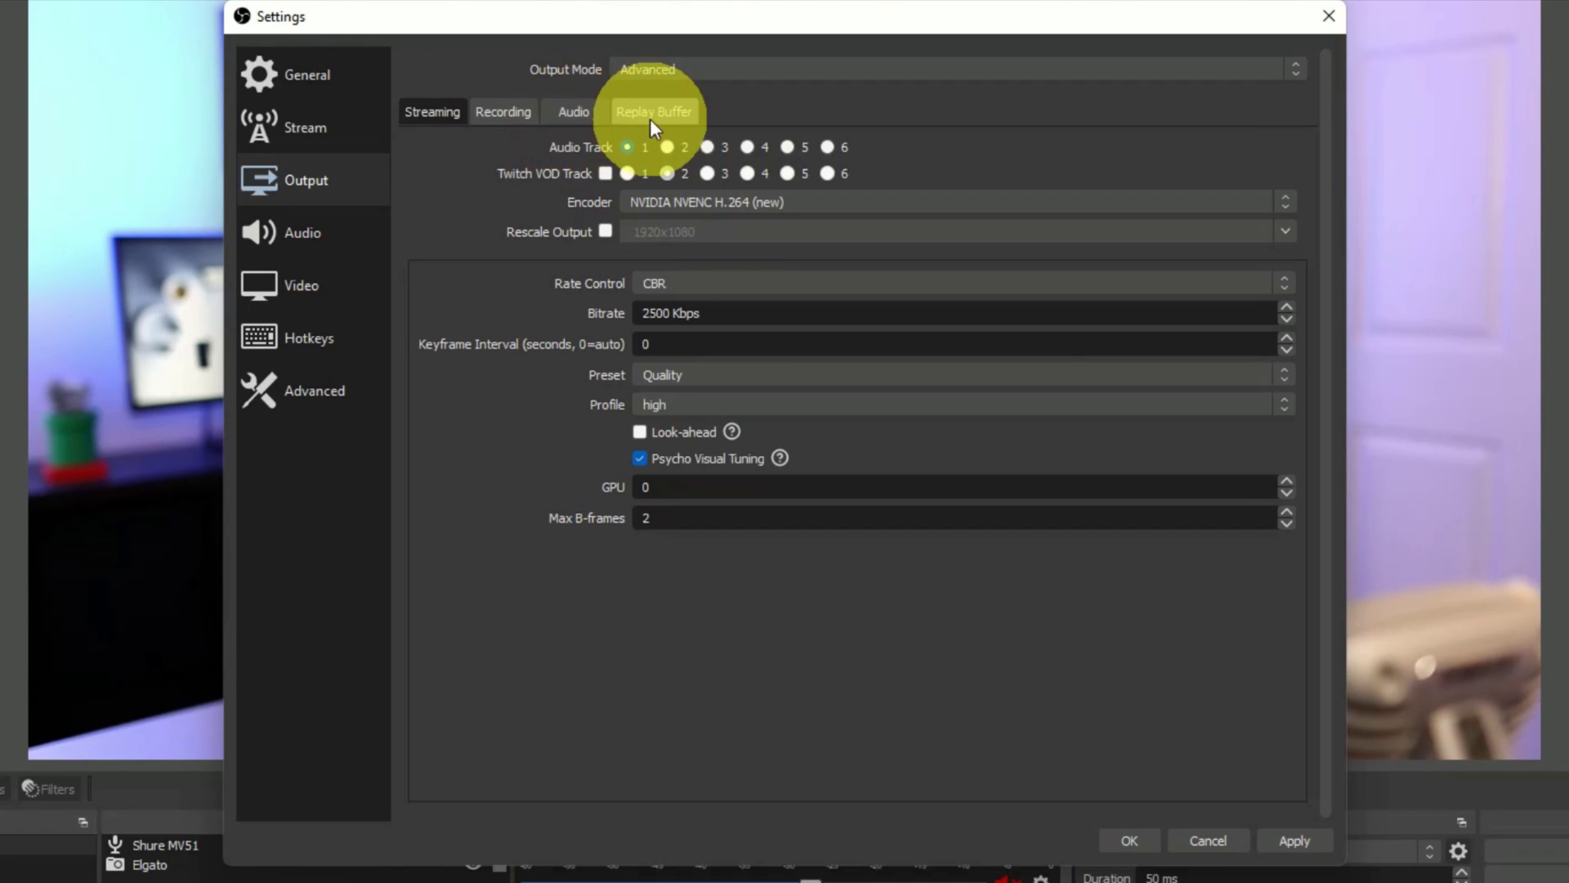
{"action": "left_click", "coordinate": [502, 115]}
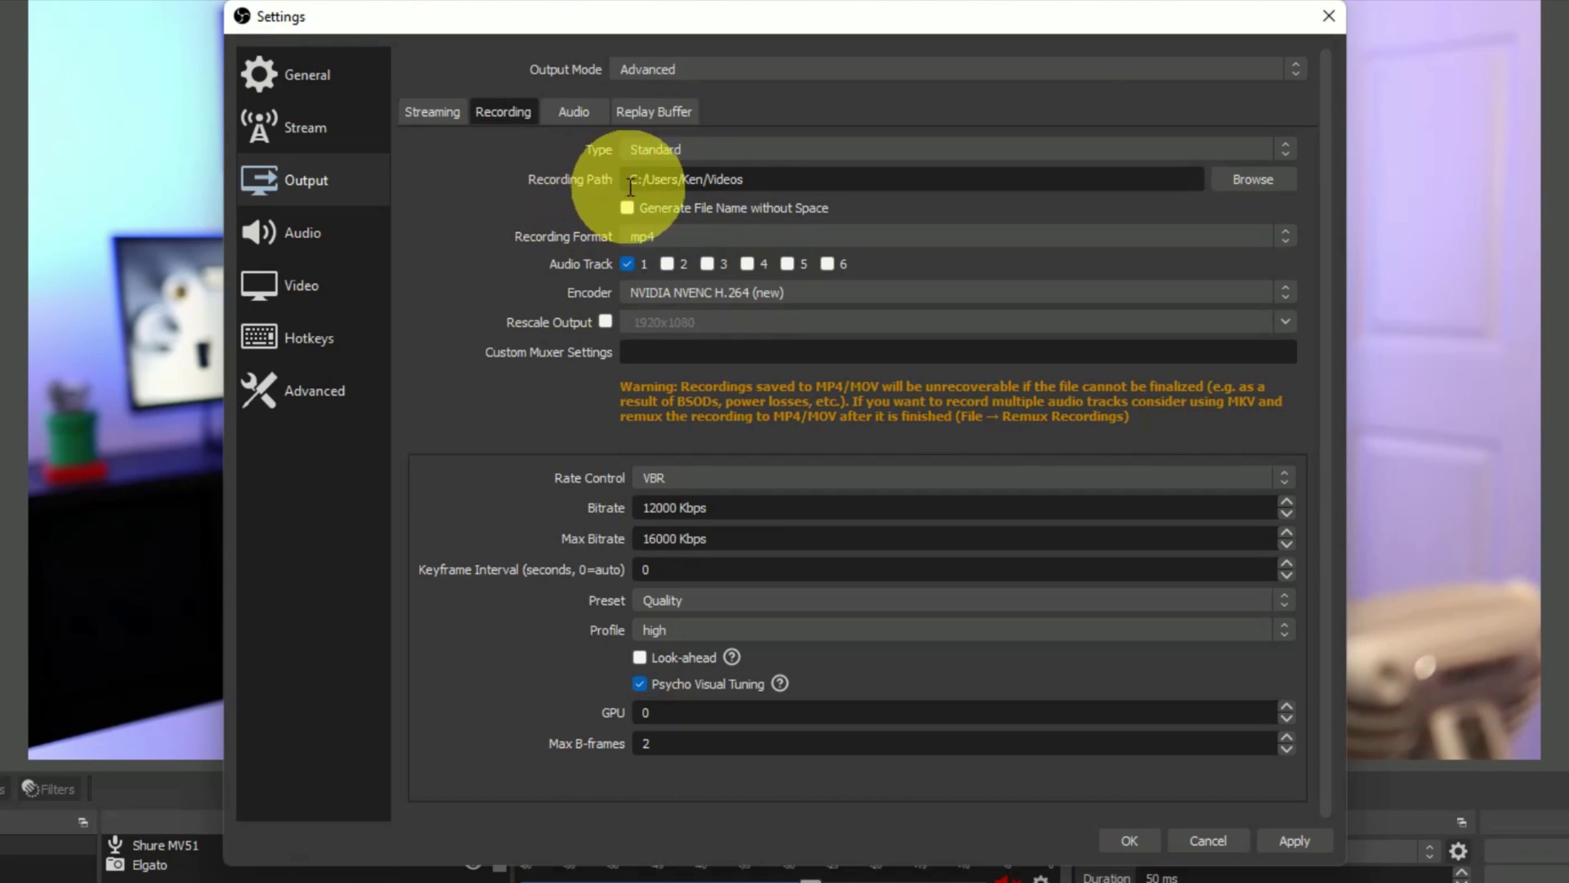
Set the Advanced Recording Path to Desktop, then apply and close Settings with OK
{"action": "left_click", "coordinate": [1252, 185]}
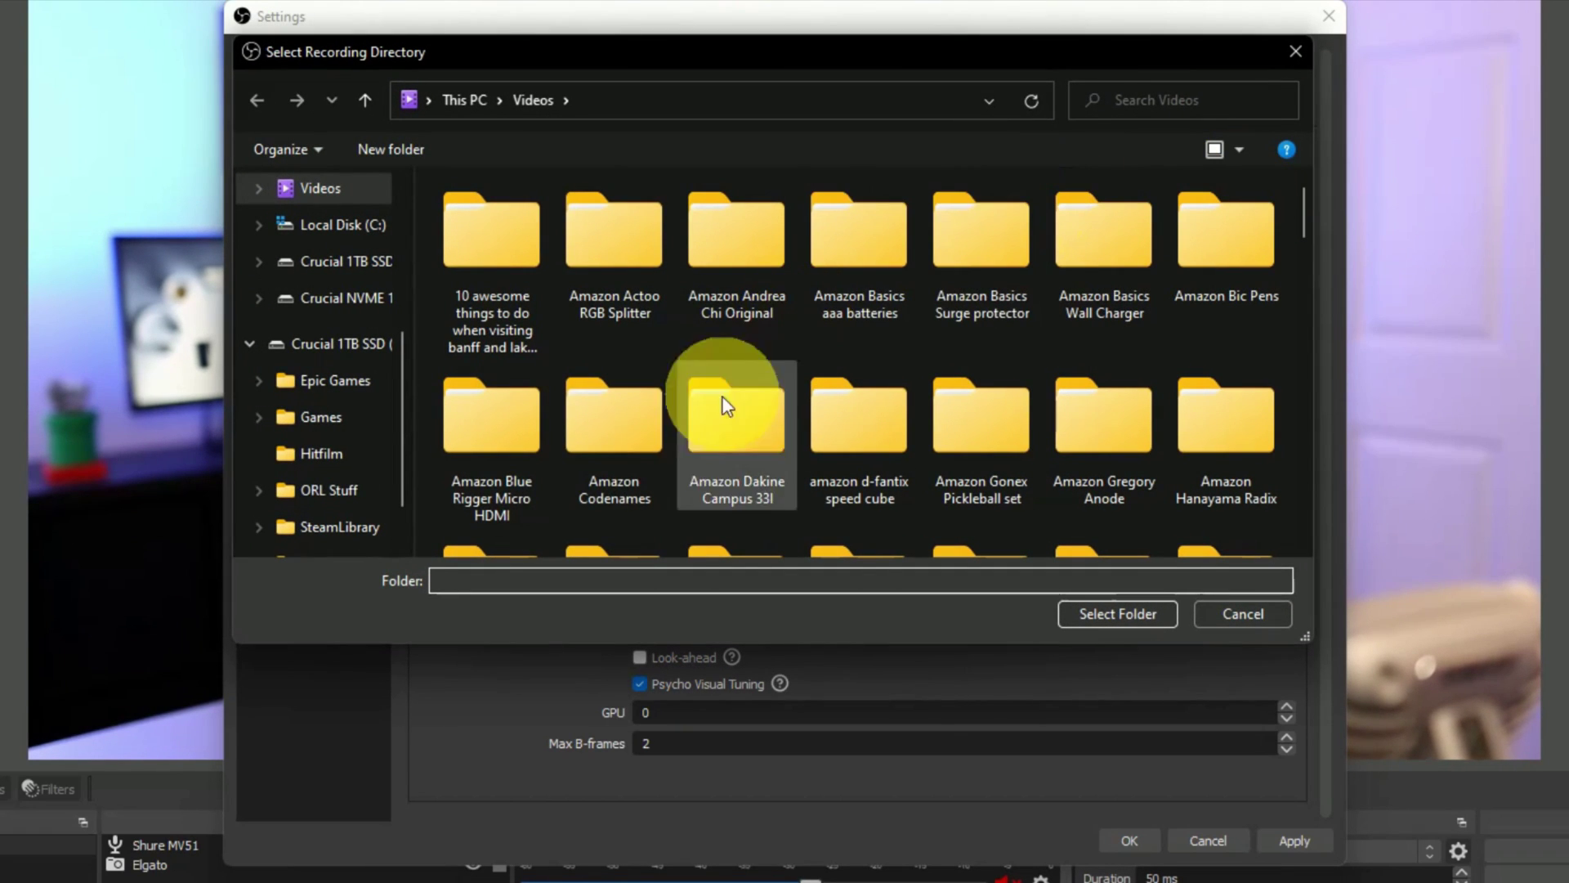
{"action": "scroll", "coordinate": [343, 480], "scroll_direction": "up", "scroll_amount": 1}
{"action": "scroll", "coordinate": [344, 480], "scroll_direction": "up", "scroll_amount": 1}
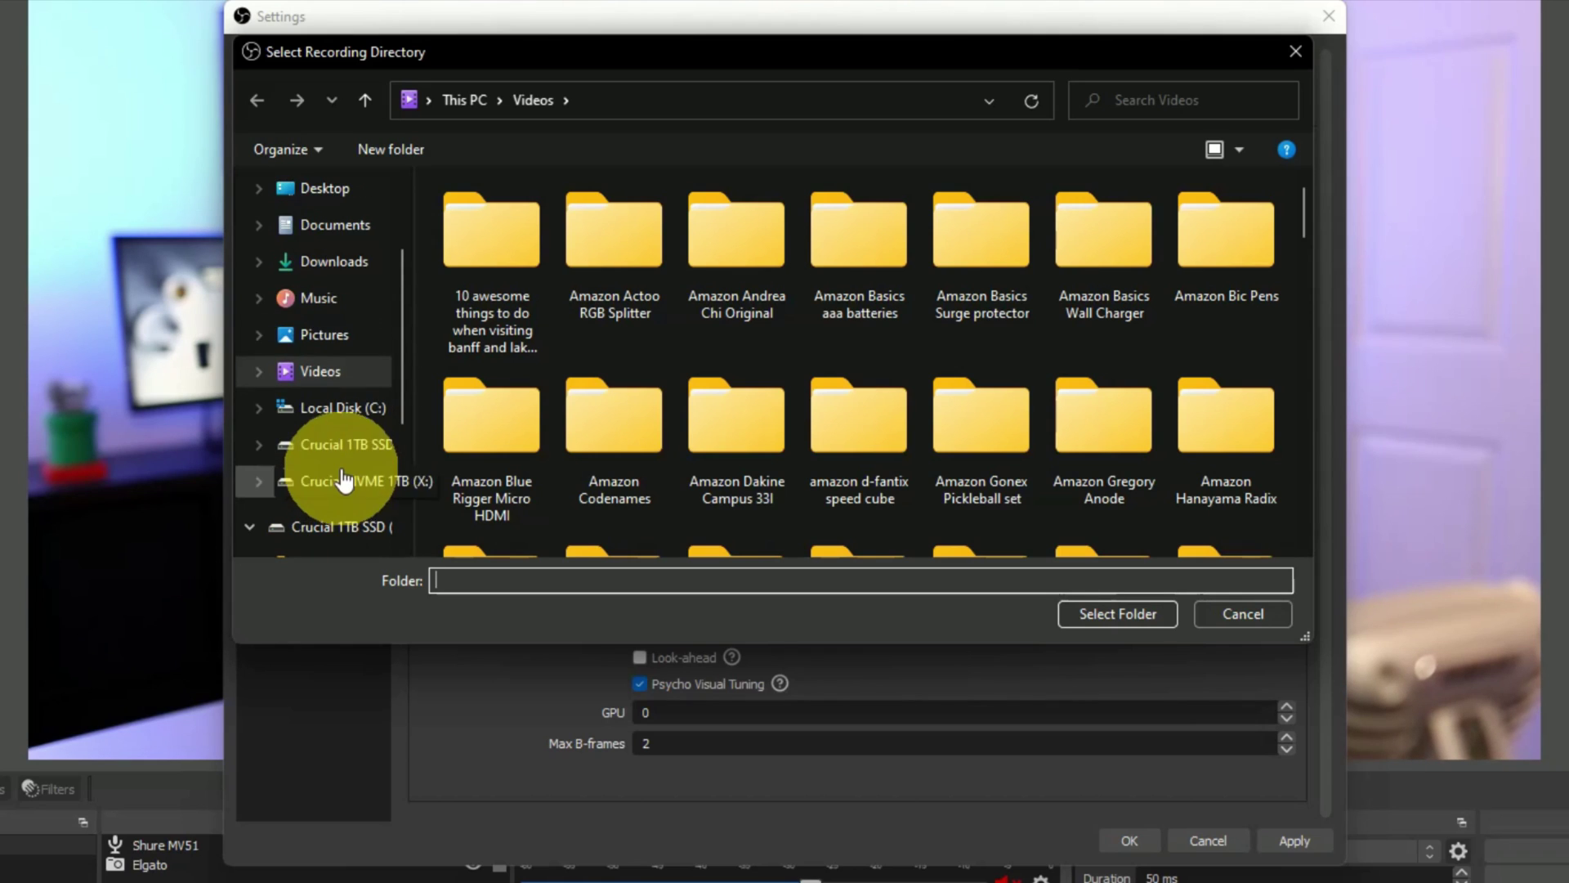
{"action": "left_click", "coordinate": [344, 190]}
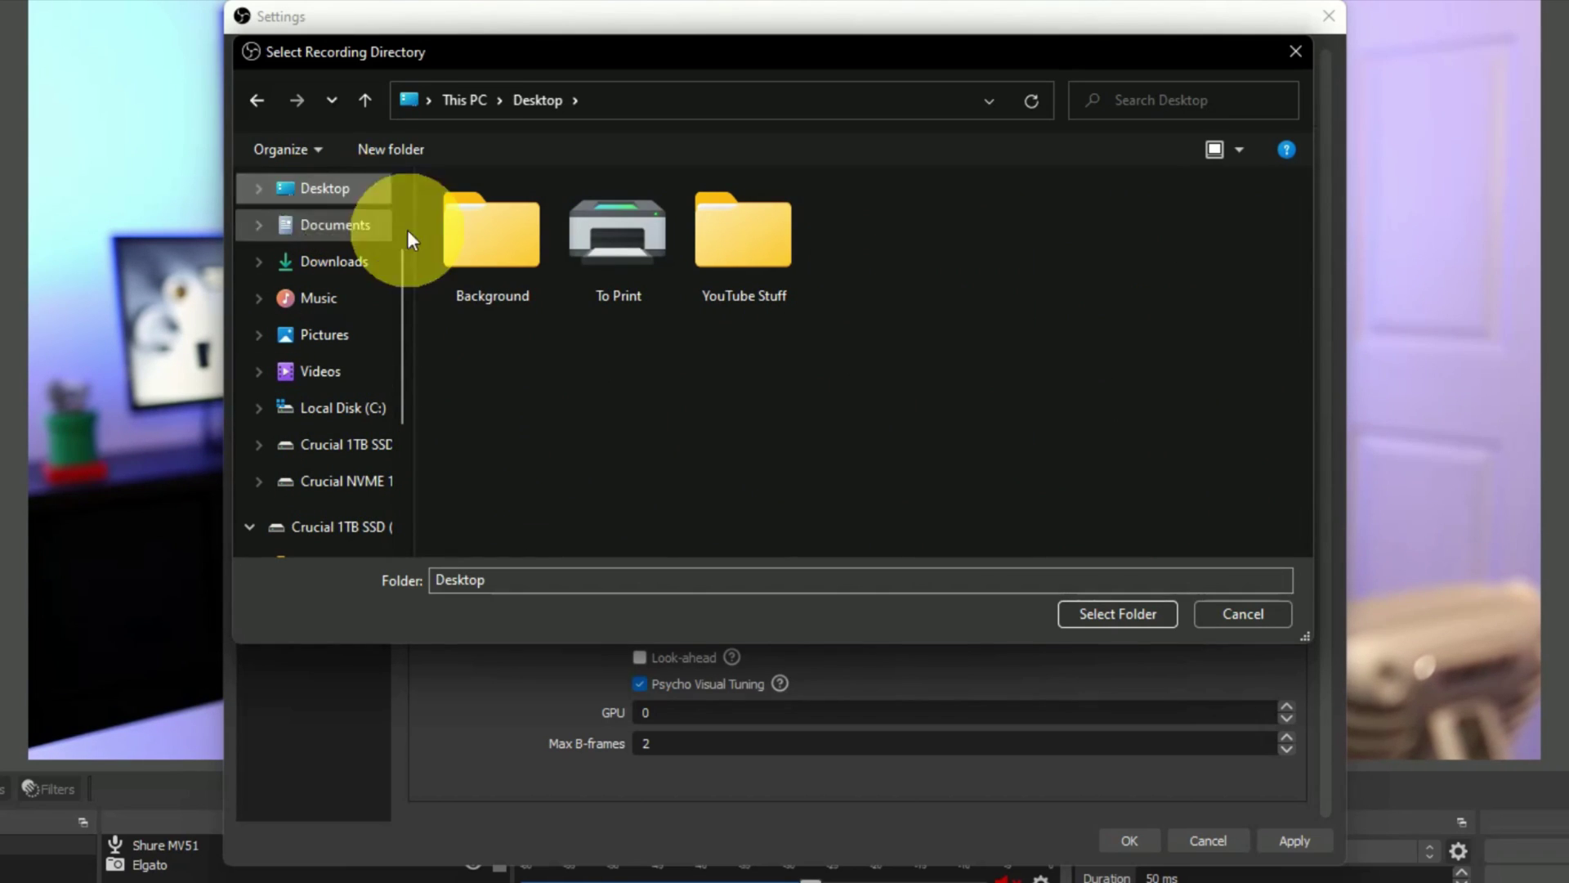
{"action": "left_click", "coordinate": [1120, 616]}
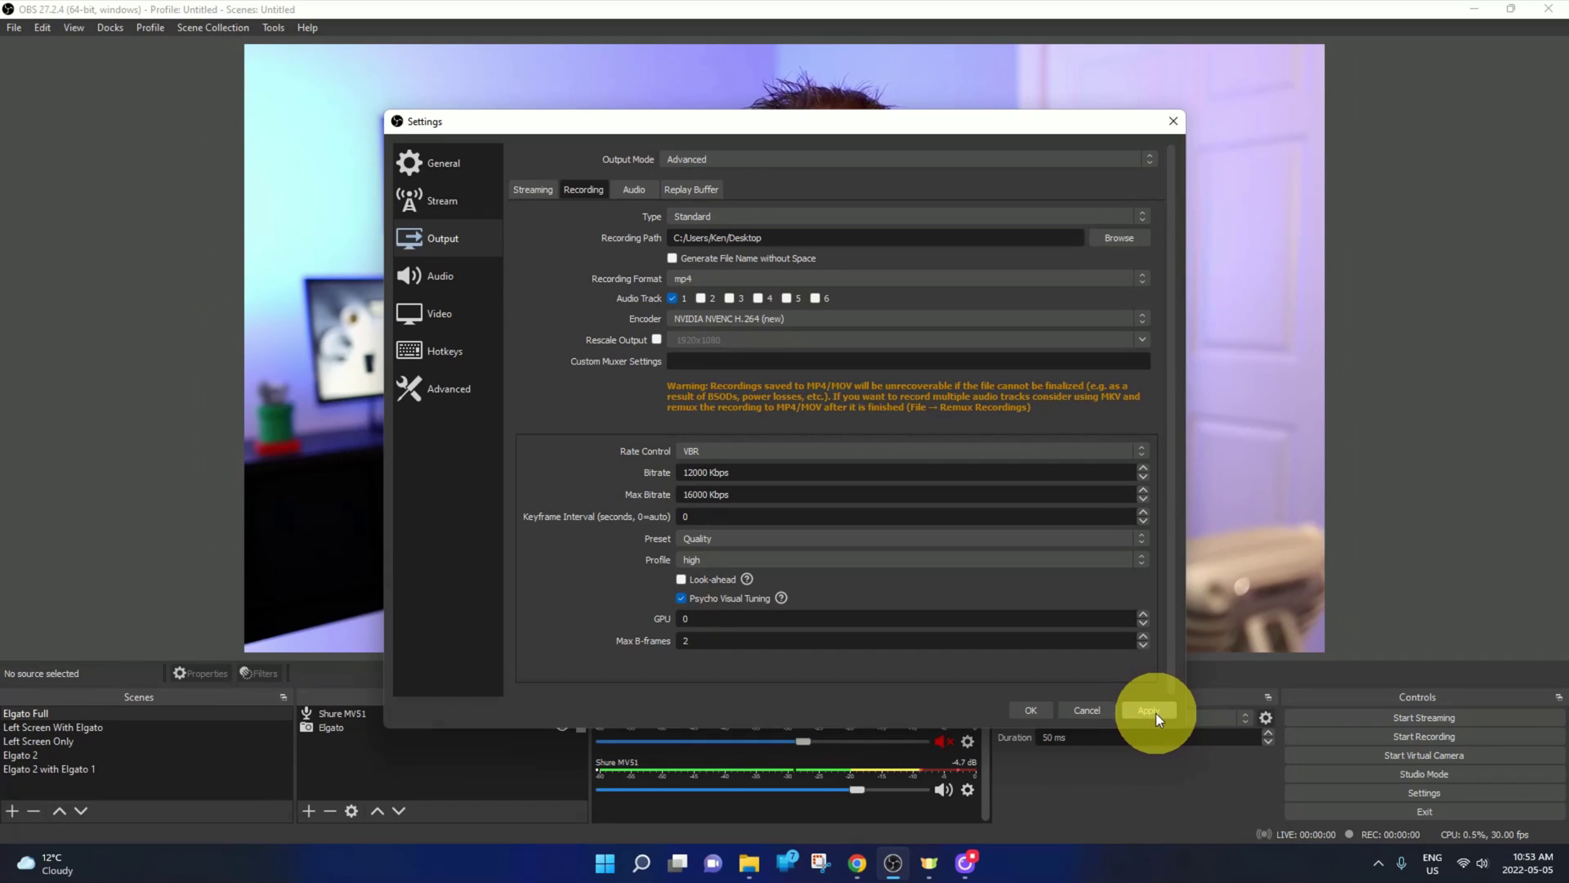
{"action": "left_click", "coordinate": [1155, 712]}
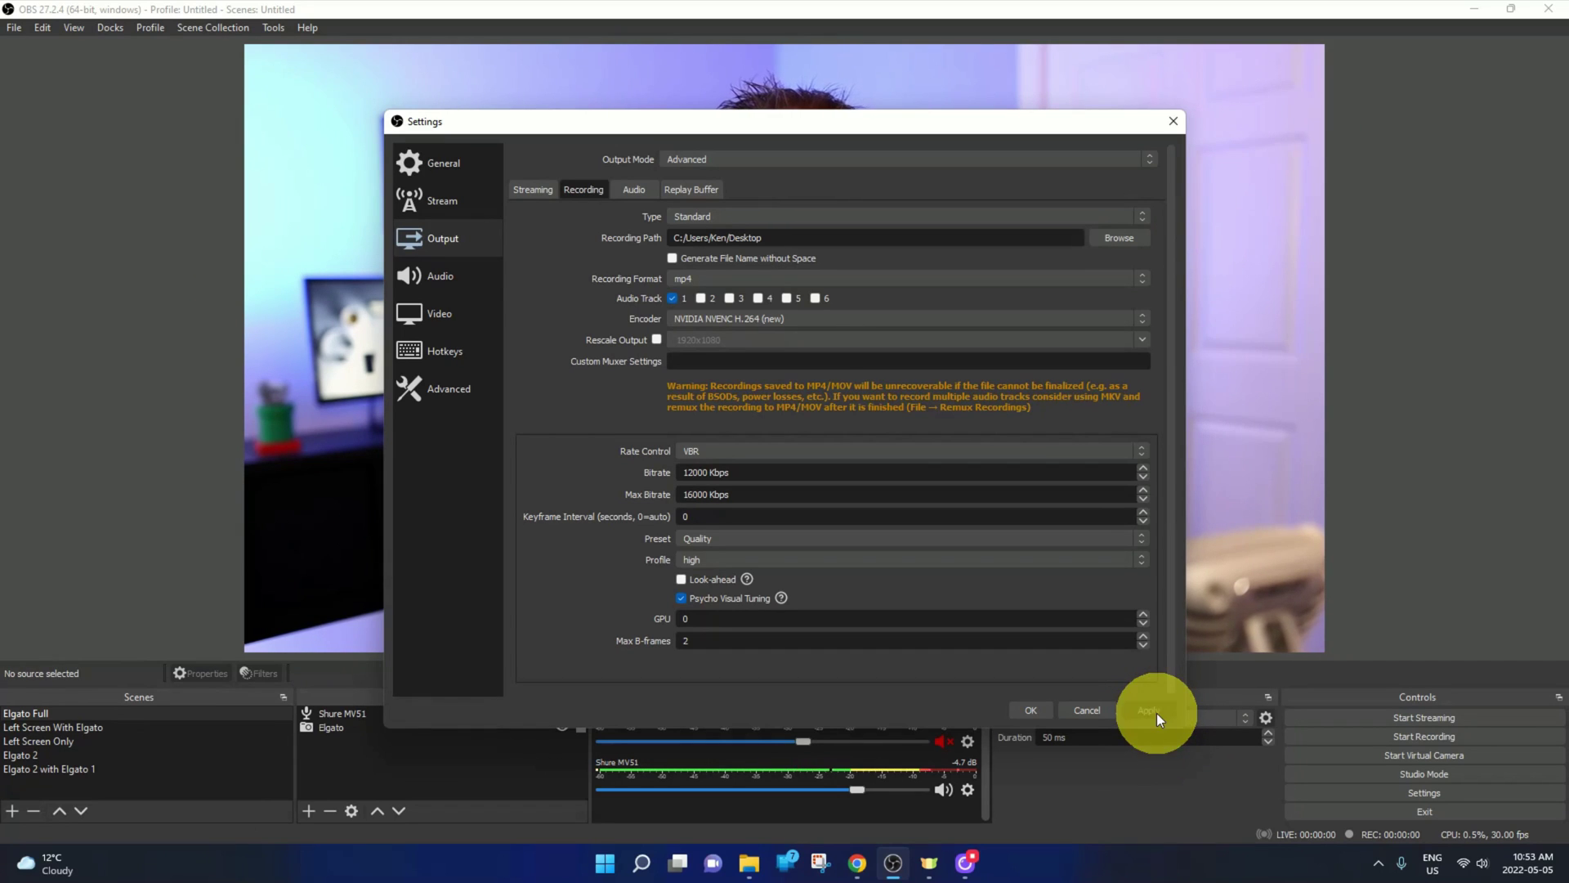
{"action": "left_click", "coordinate": [1029, 712]}
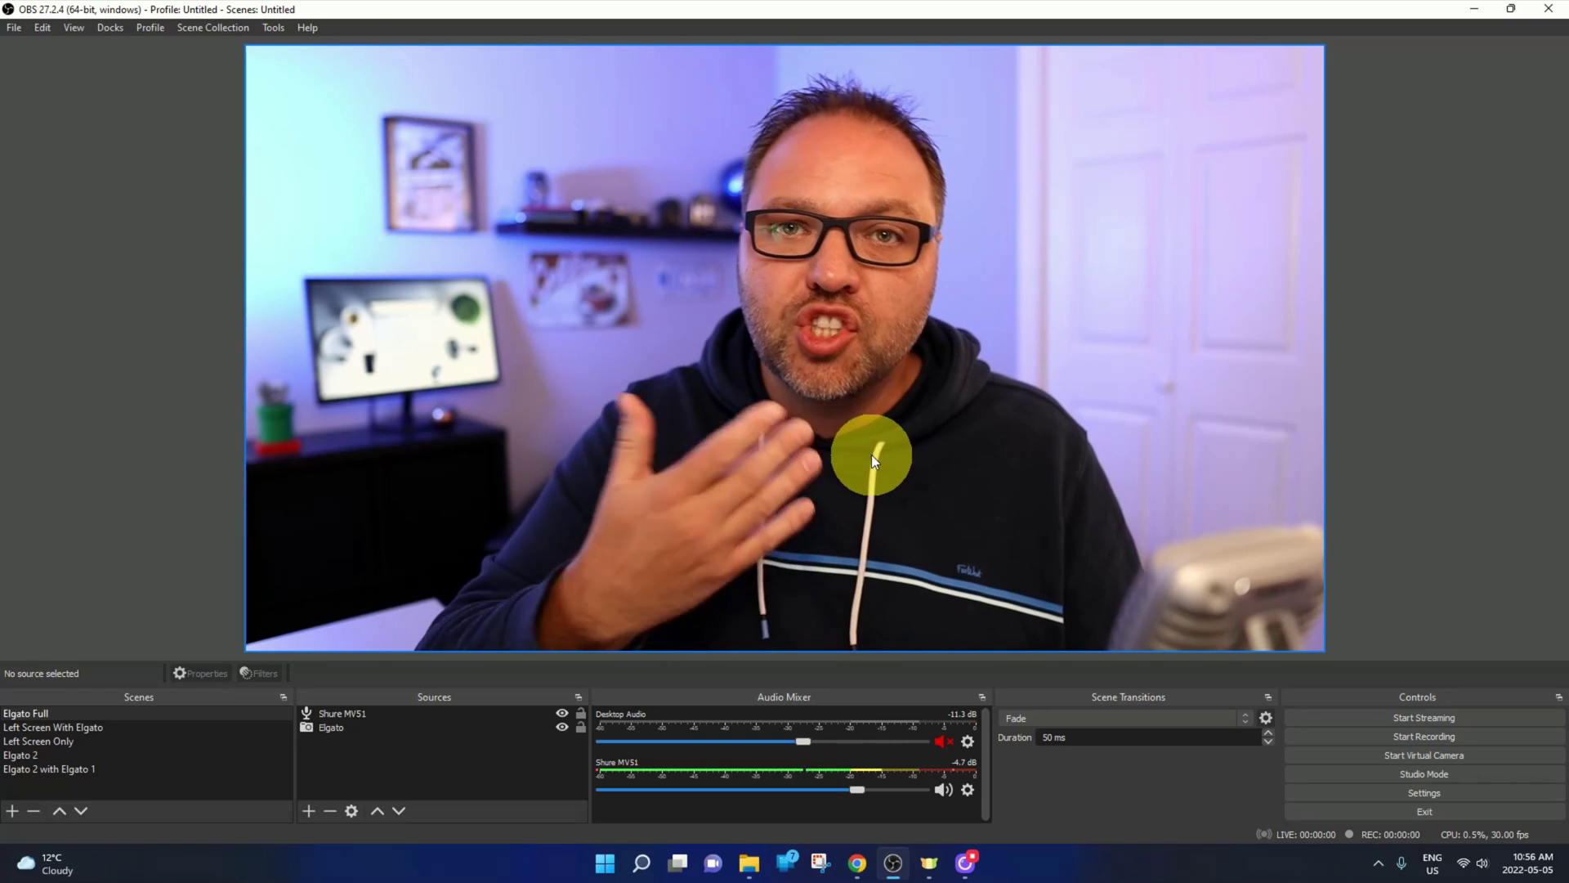